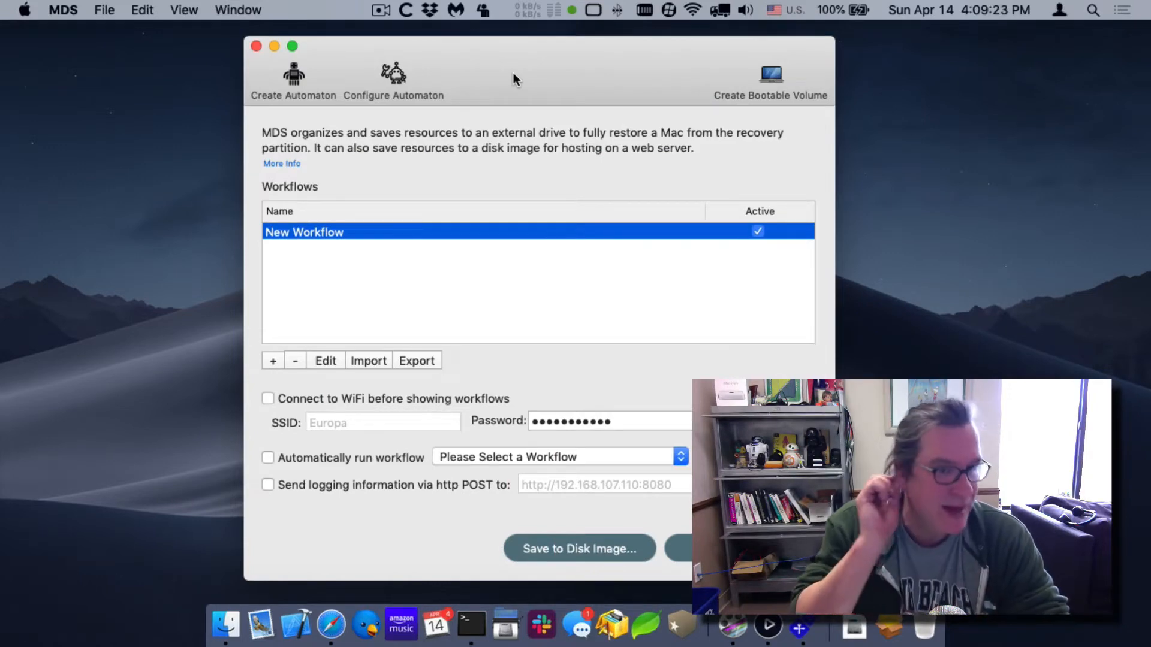
Open the New Workflow for editing and show the package list in its Resources section.
double_click(343, 231)
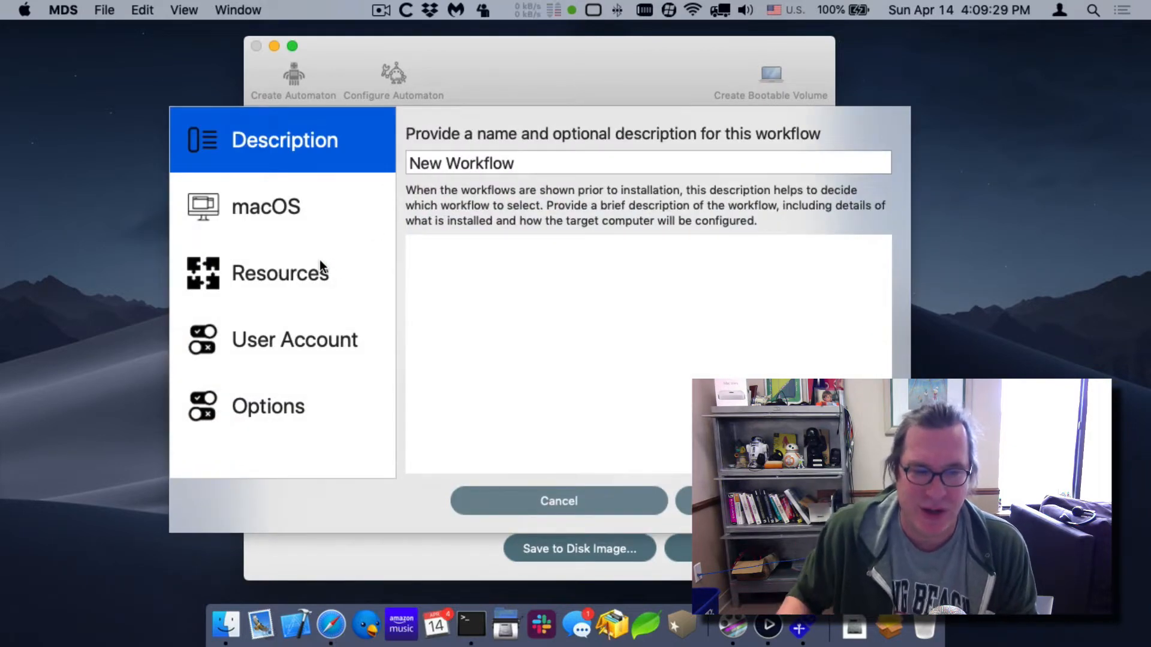
left_click(319, 260)
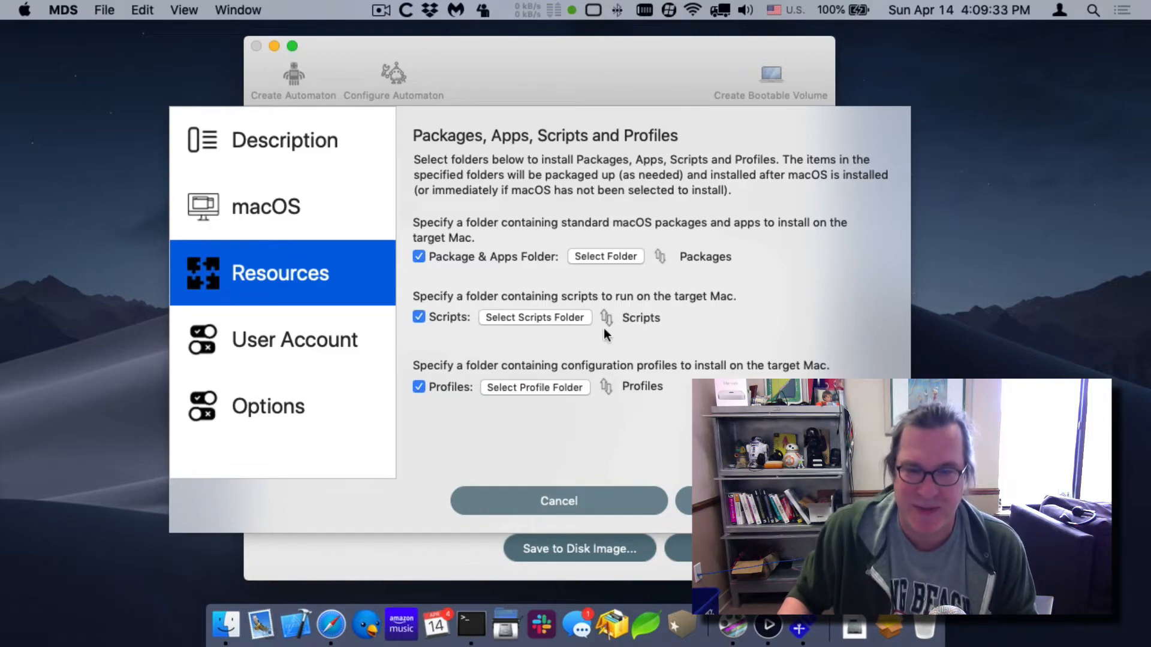
left_click(660, 258)
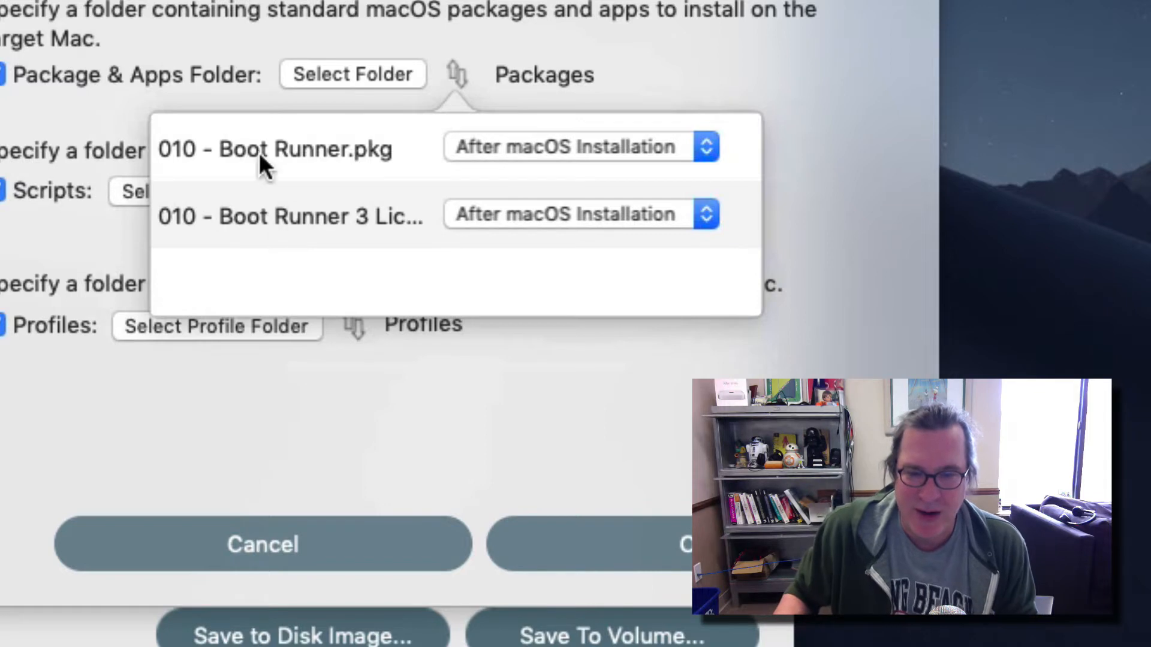
Switch 010 - Boot Runner.pkg's timing to Before macOS Installation and back to After macOS Installation.
left_click(515, 144)
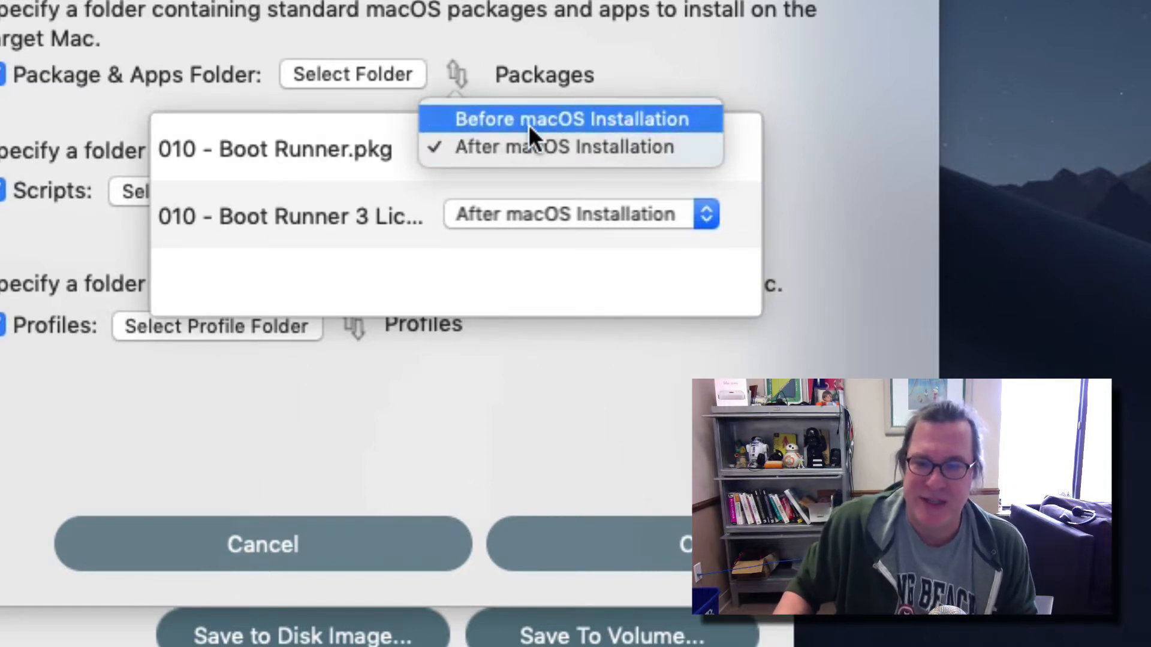
left_click(529, 125)
left_click(529, 138)
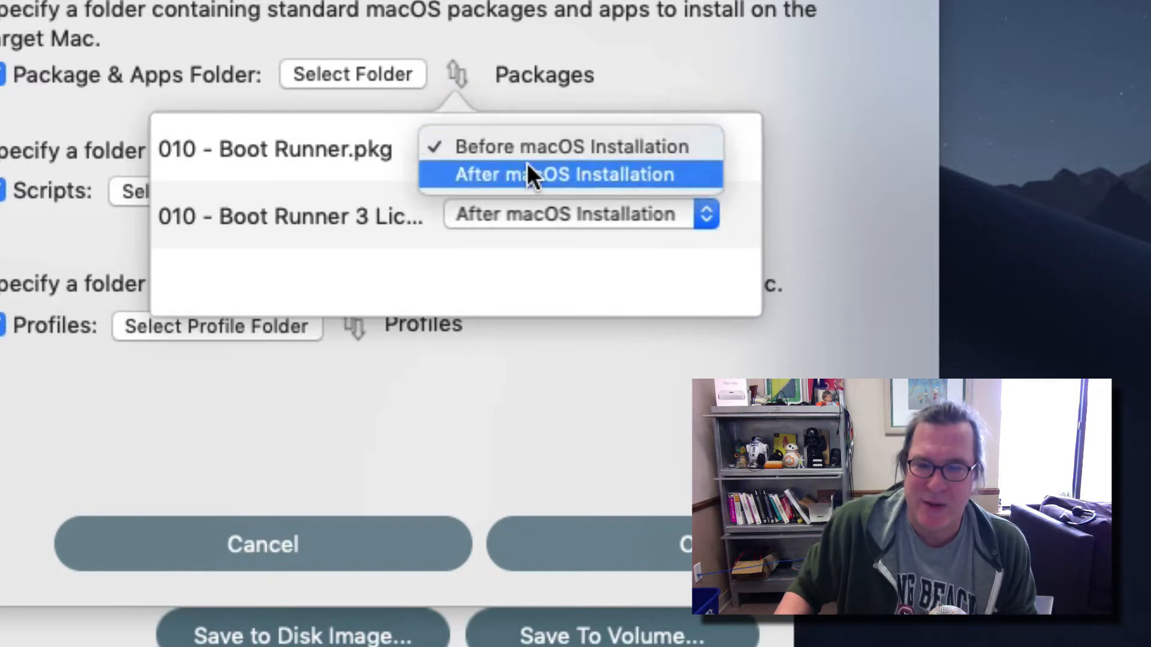
left_click(527, 175)
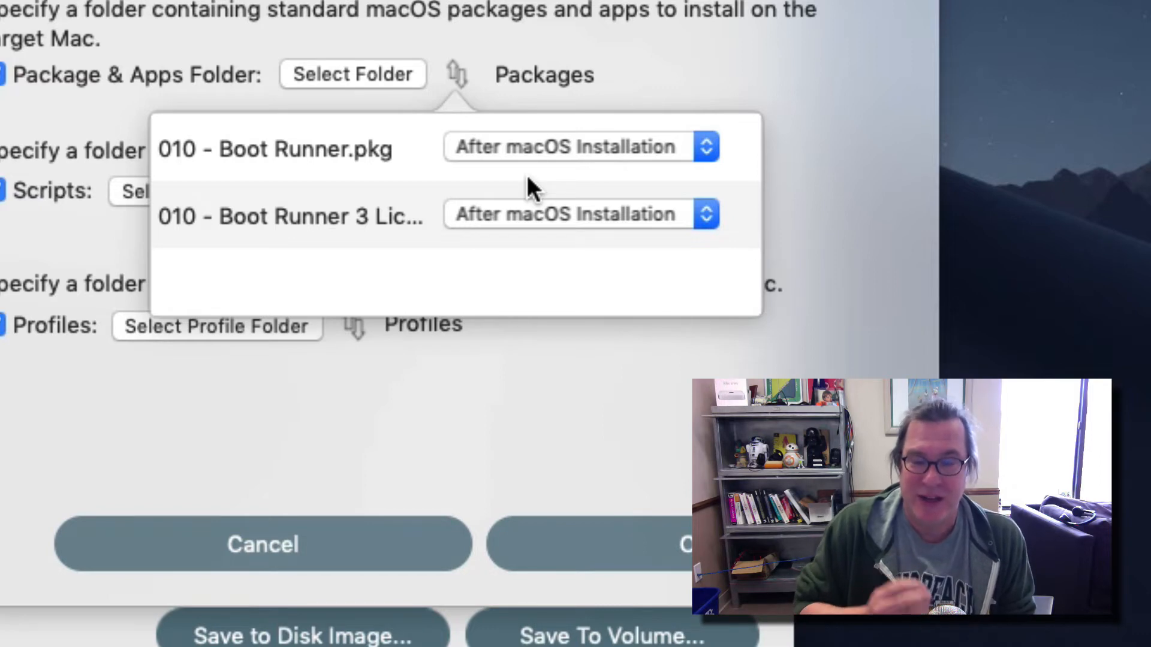
left_click(527, 145)
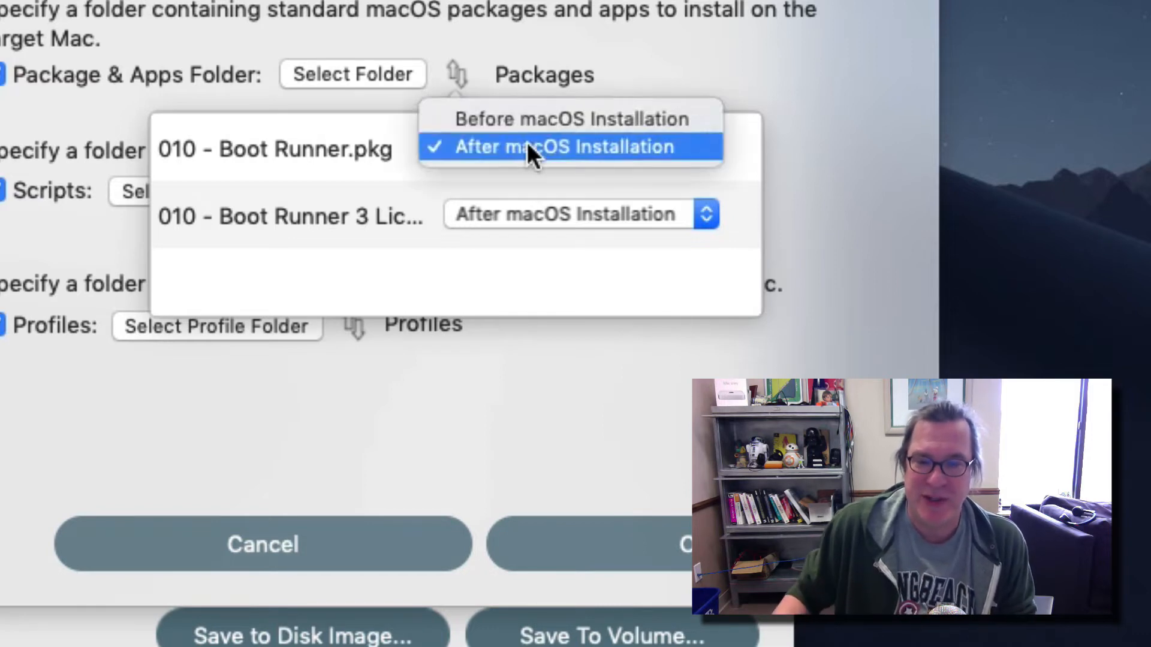
left_click(538, 109)
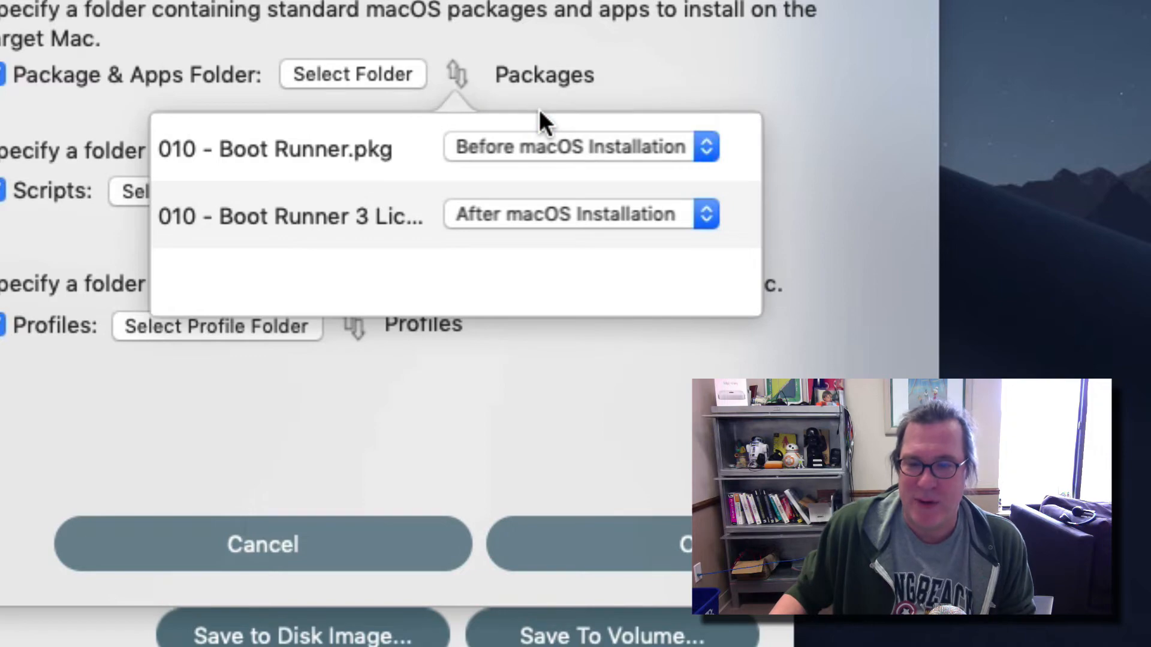
left_click(522, 147)
left_click(516, 175)
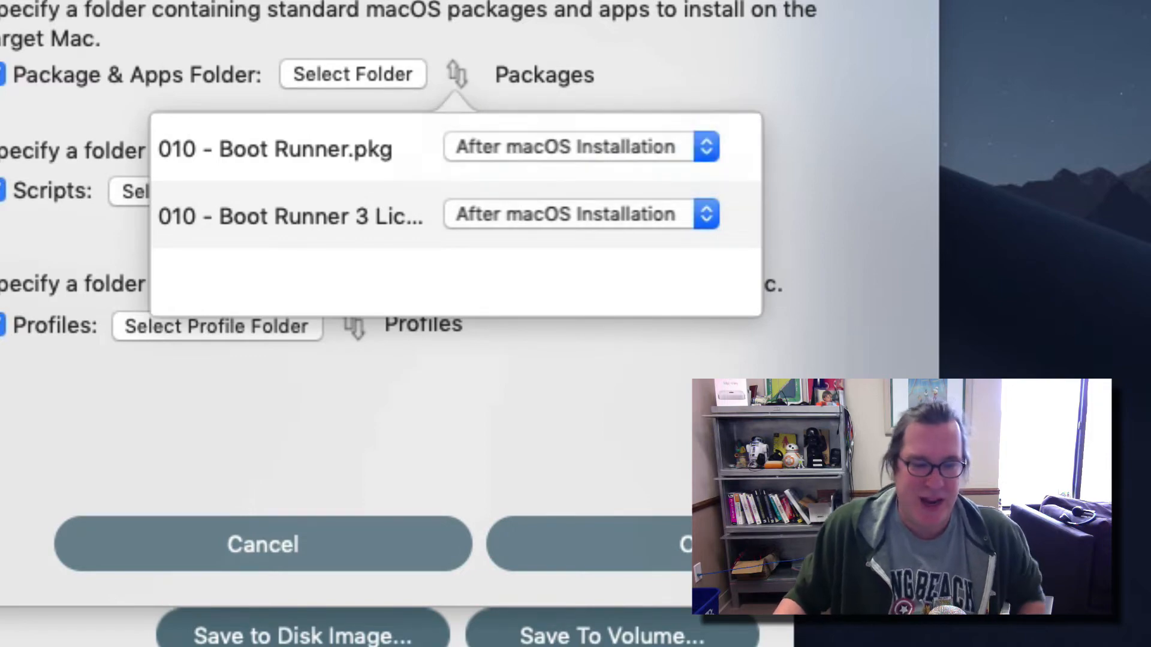
In Finder, move Windows10.pkg from the Disabled folder into the Packages folder of MDS Resources.
left_click(226, 624)
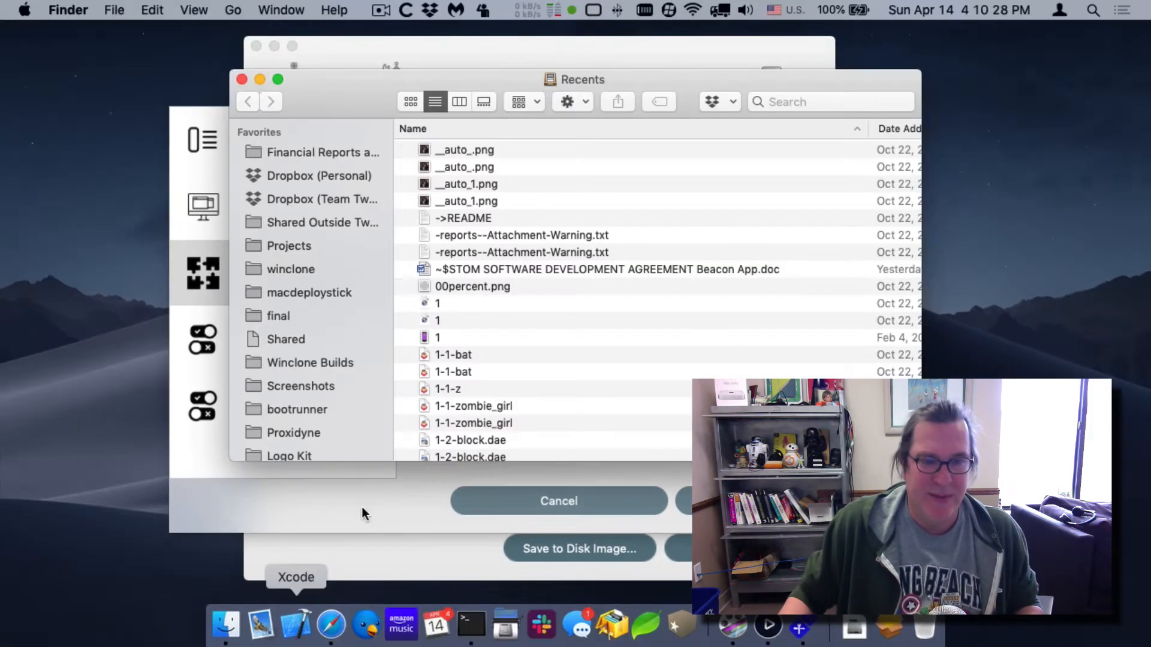
key("super+shift+d")
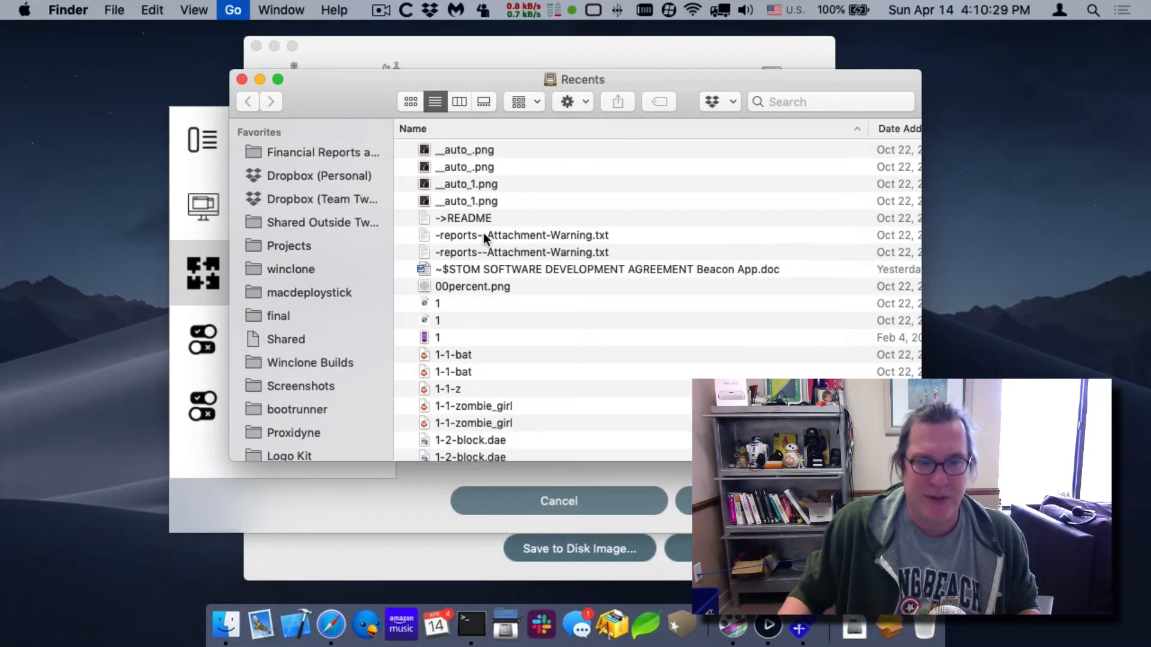
scroll(461, 411, "down", 4)
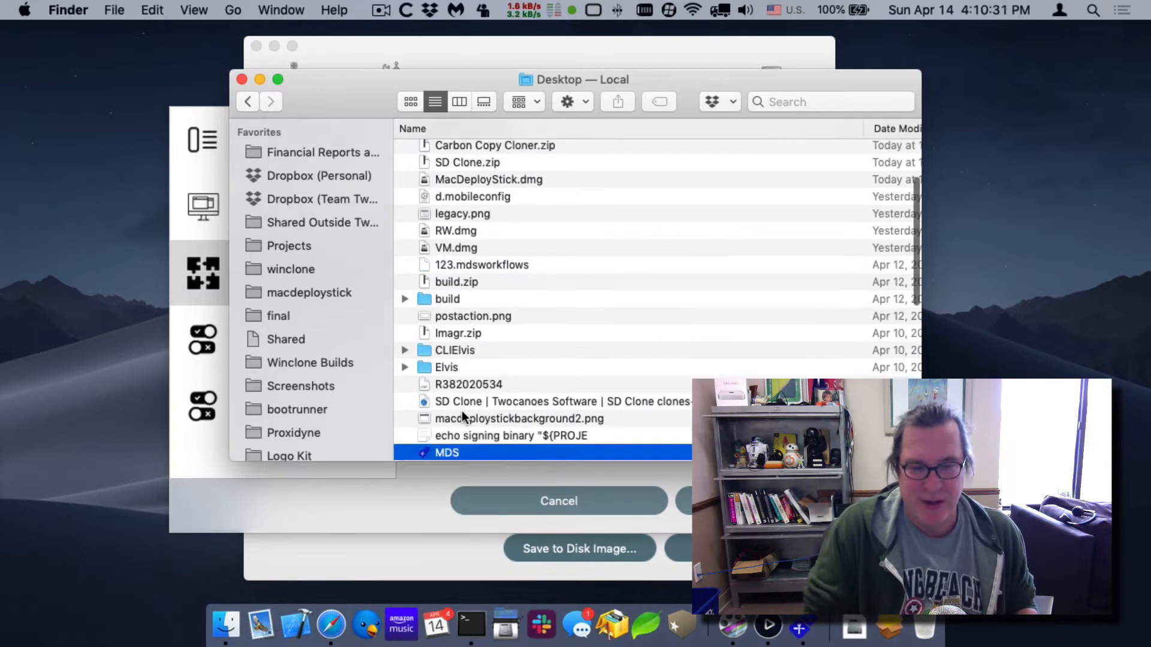
key("Tab")
key("super+o")
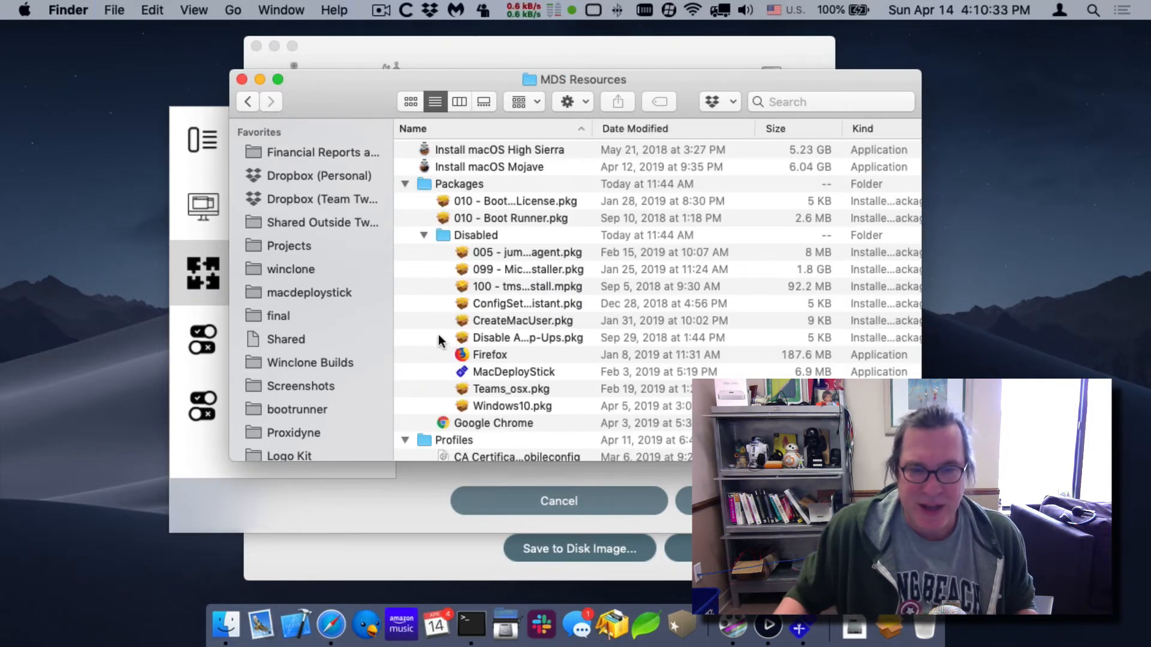
left_click_drag(527, 406, 470, 185)
left_click(450, 52)
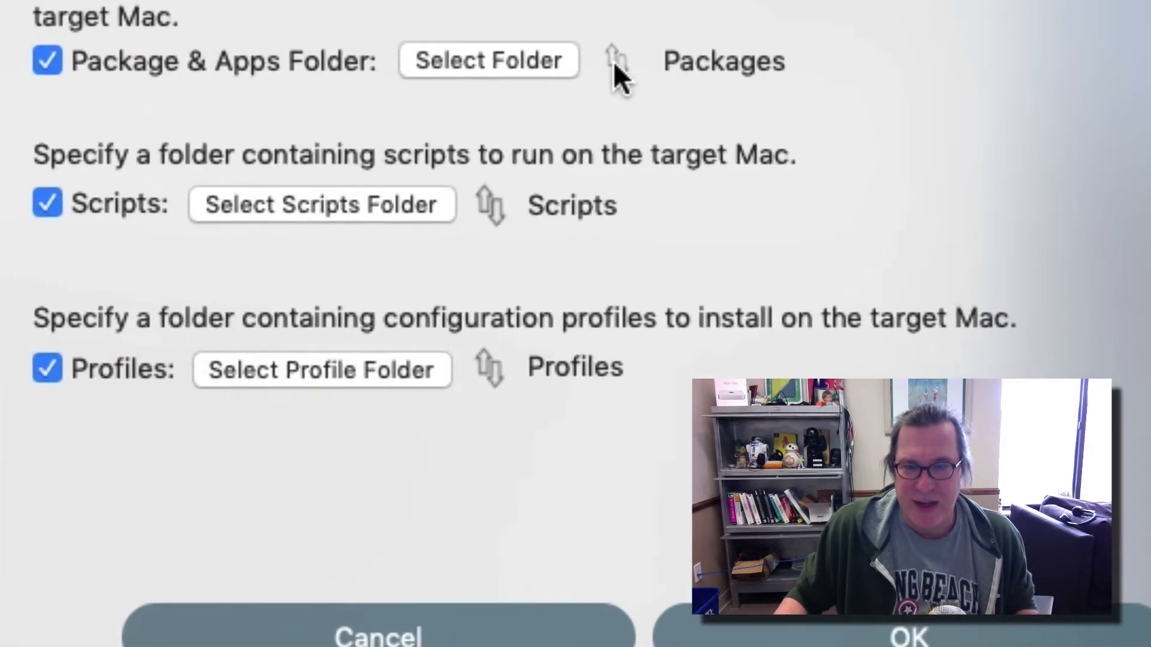
Set Windows10.pkg in the workflow's package list to install Before macOS Installation.
left_click(660, 259)
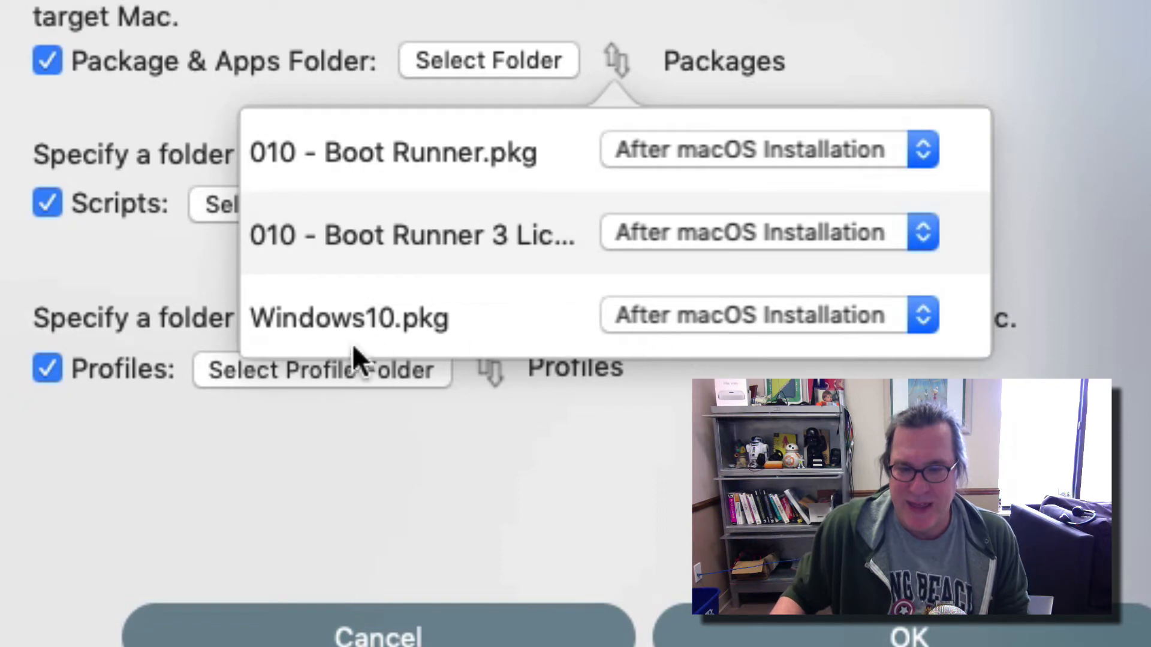
left_click(730, 315)
left_click(748, 281)
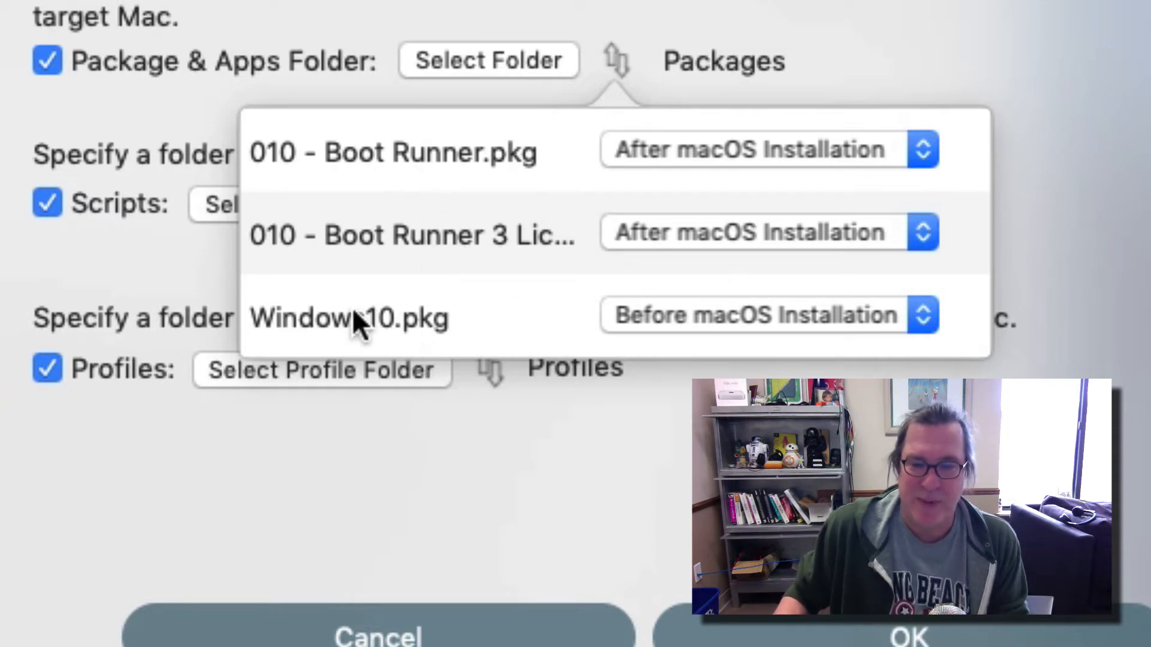
left_click(780, 294)
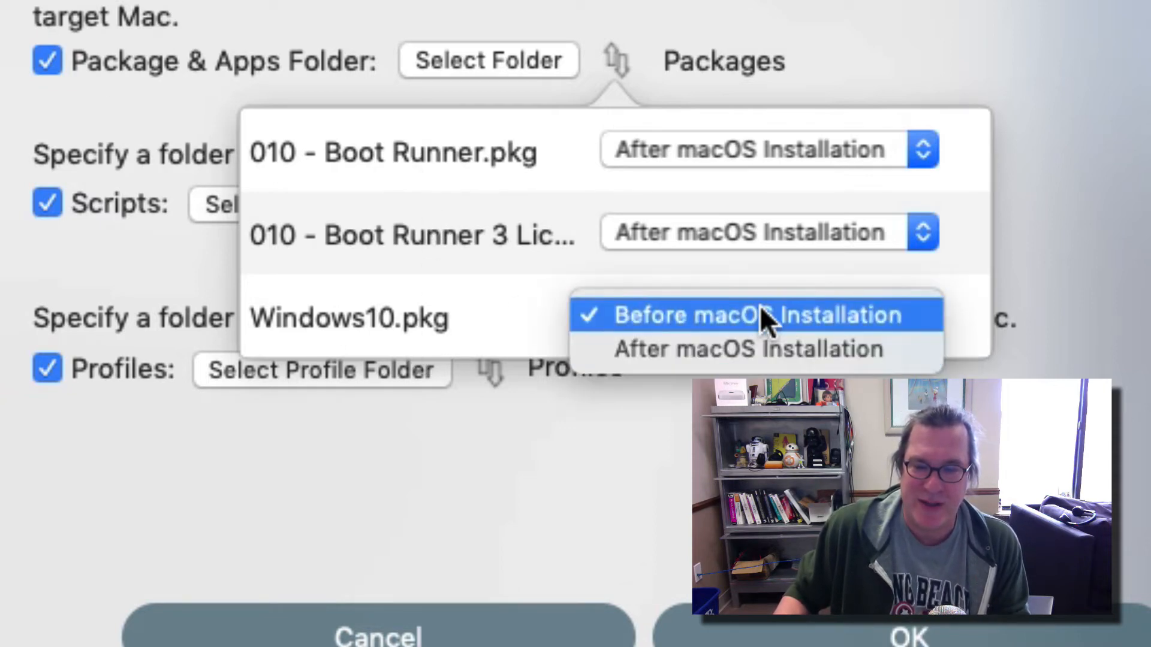
left_click(761, 311)
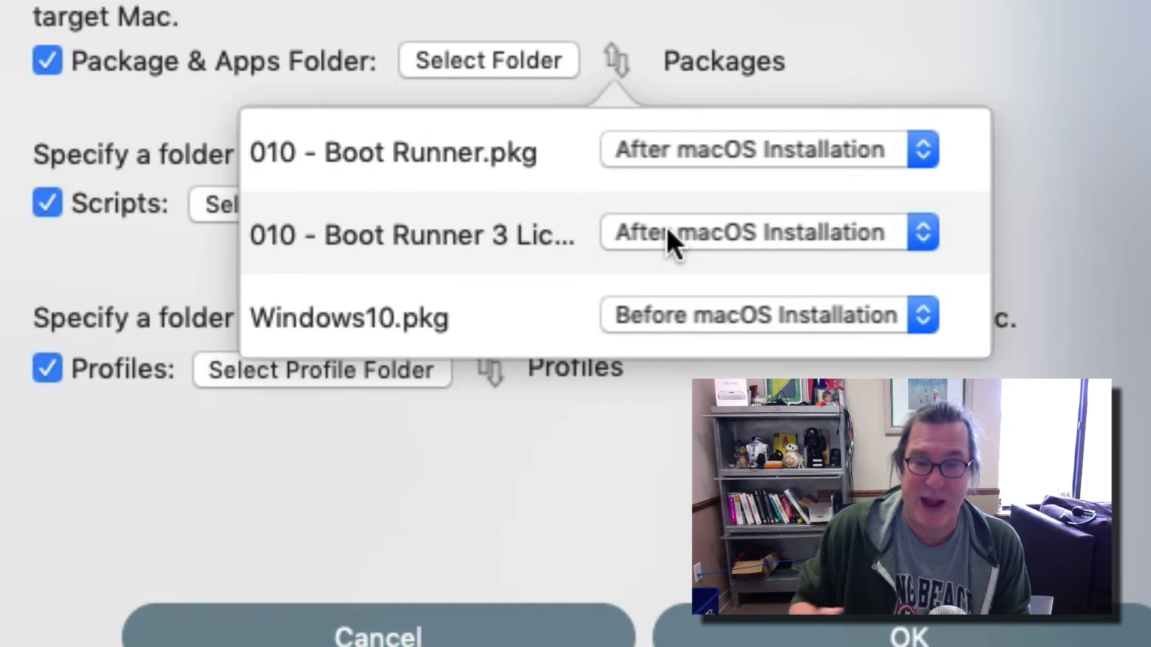
left_click(647, 3)
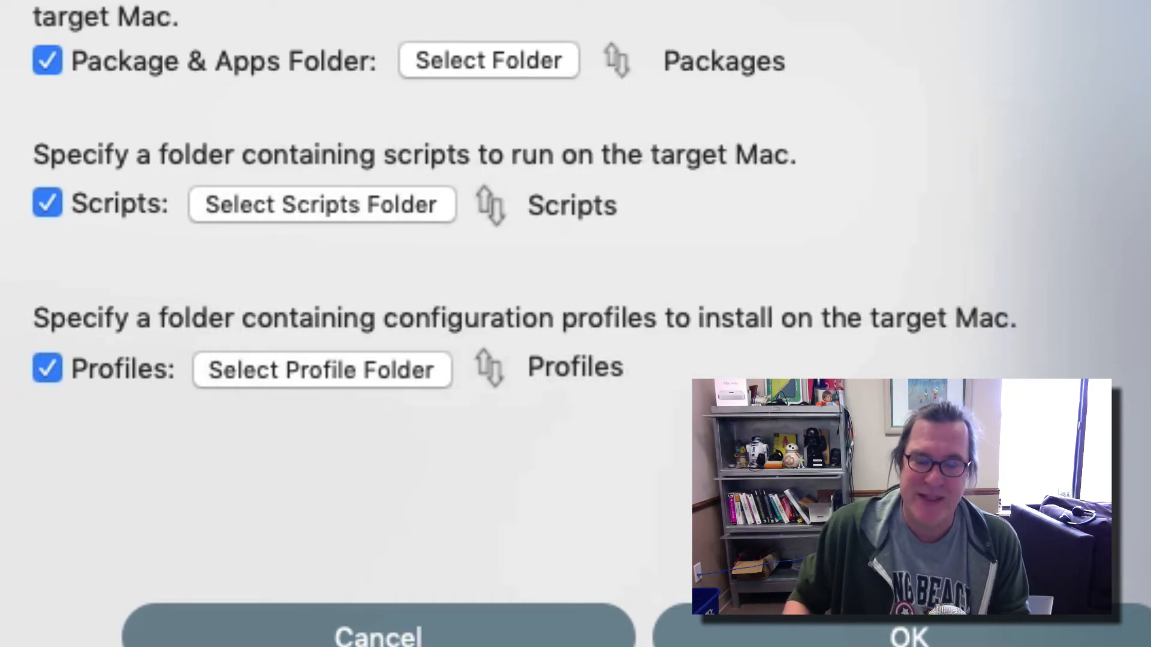
Set the set_default_dock.sh script to run Before Packages.
left_click(490, 219)
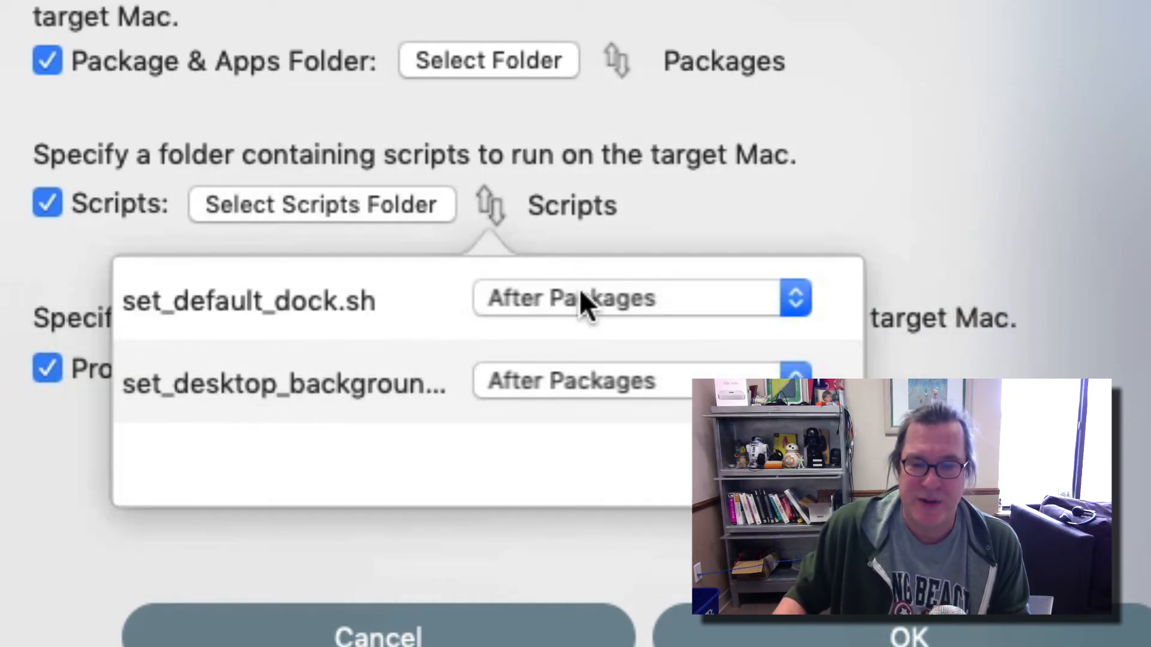
left_click(579, 290)
left_click(607, 259)
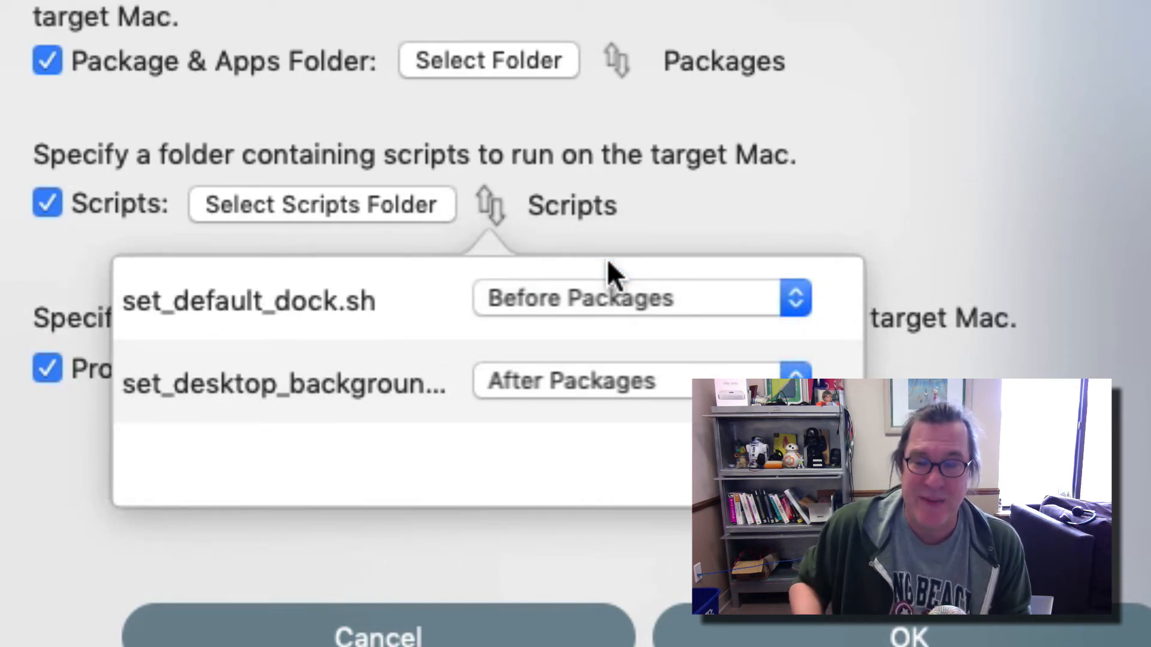
left_click(600, 299)
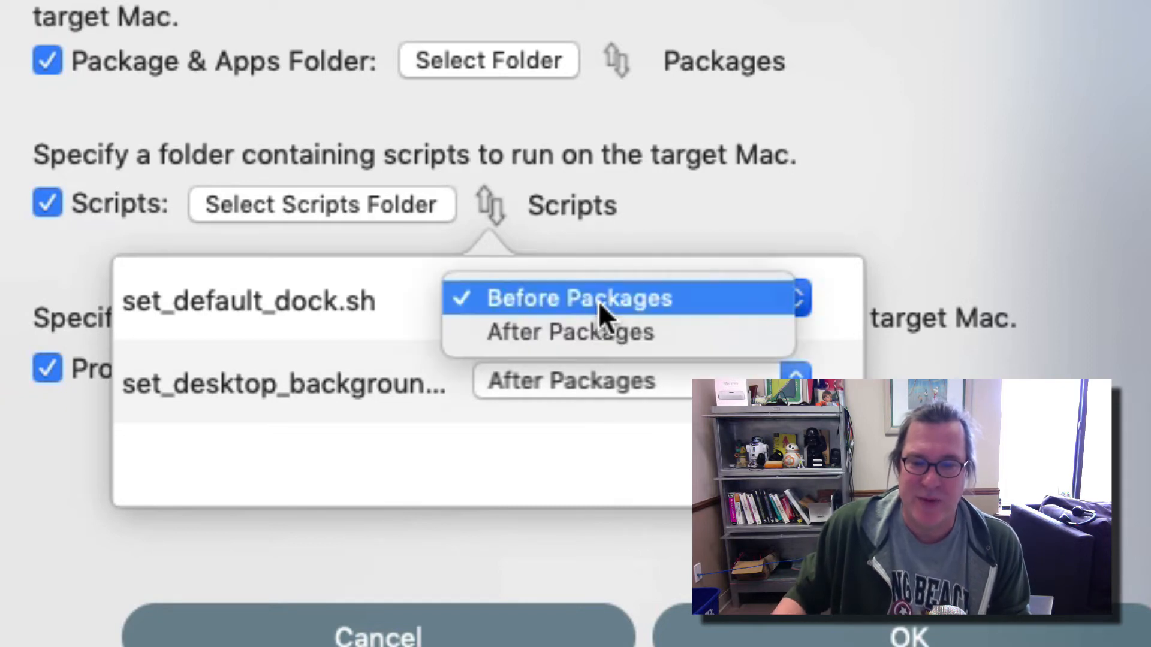
left_click(680, 187)
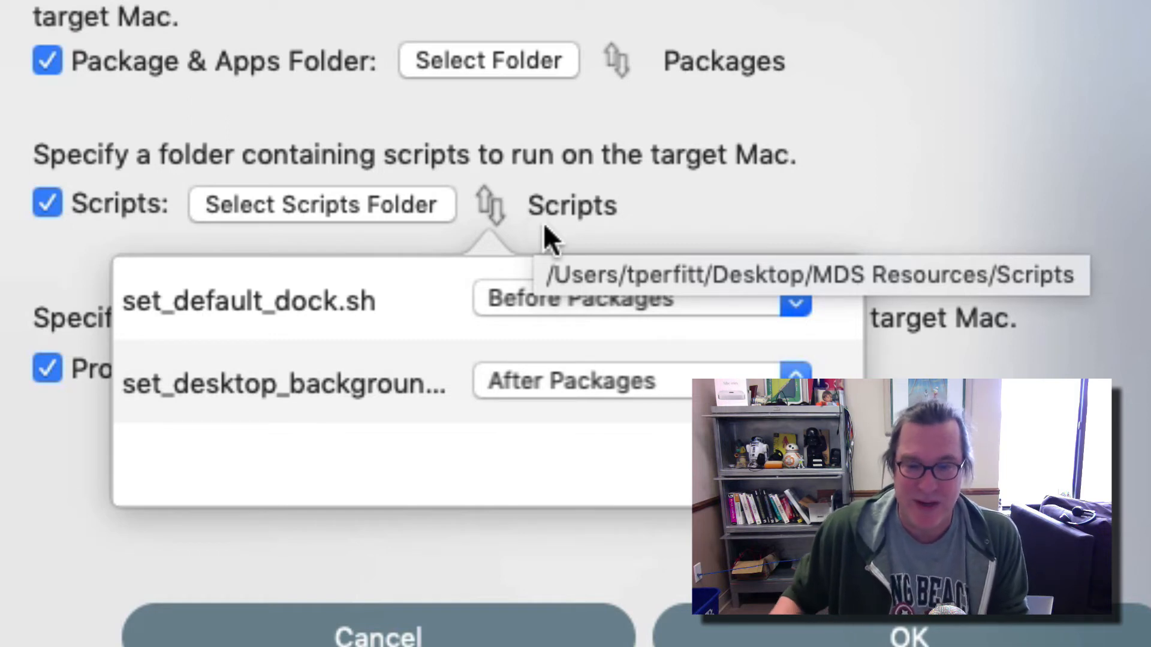
Set the set_desktop_background script to run Before Packages as well.
left_click(609, 391)
left_click(607, 386)
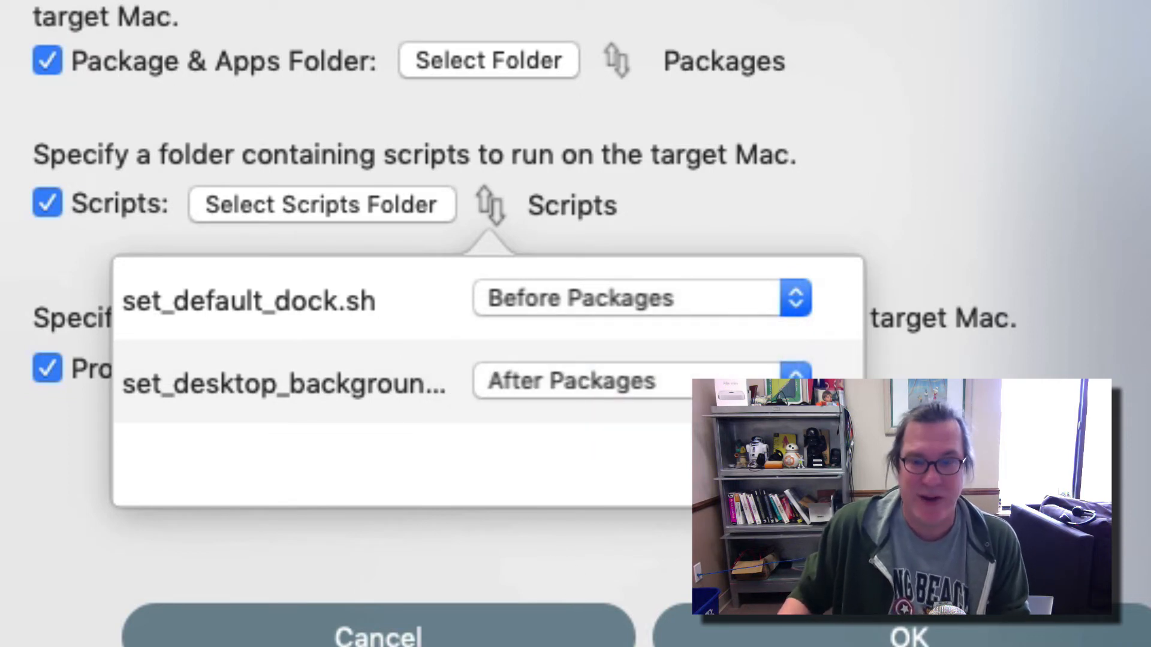
left_click(533, 383)
left_click(530, 350)
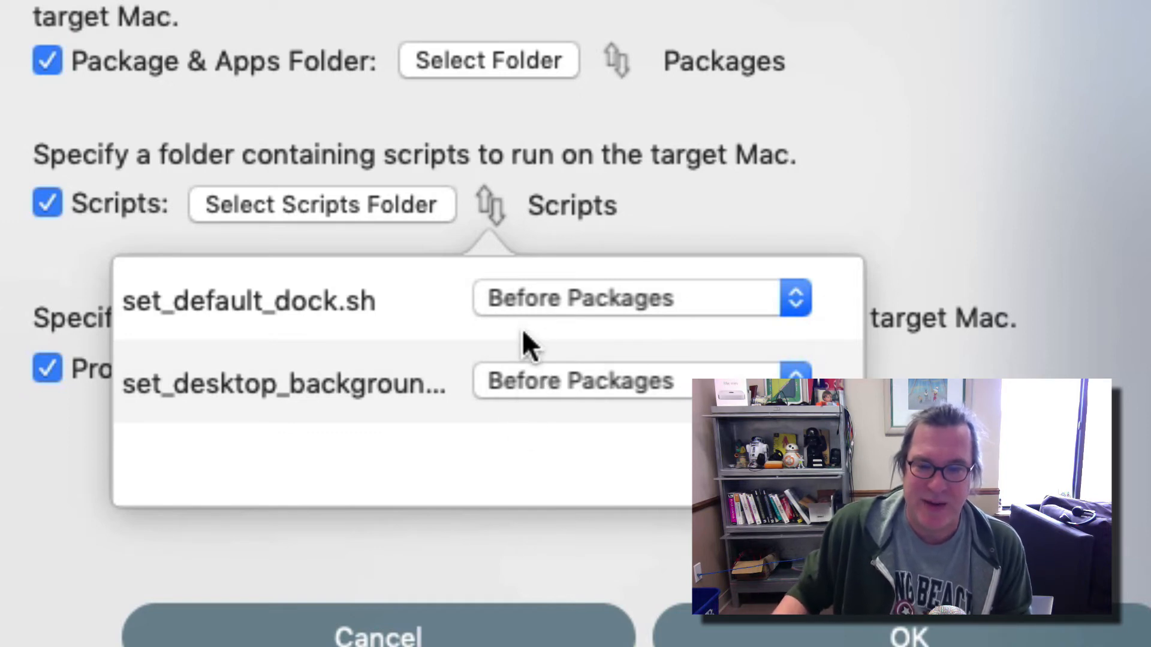
left_click(642, 173)
Set the CA Certificate-5 configuration profile to install Before Packages.
left_click(484, 367)
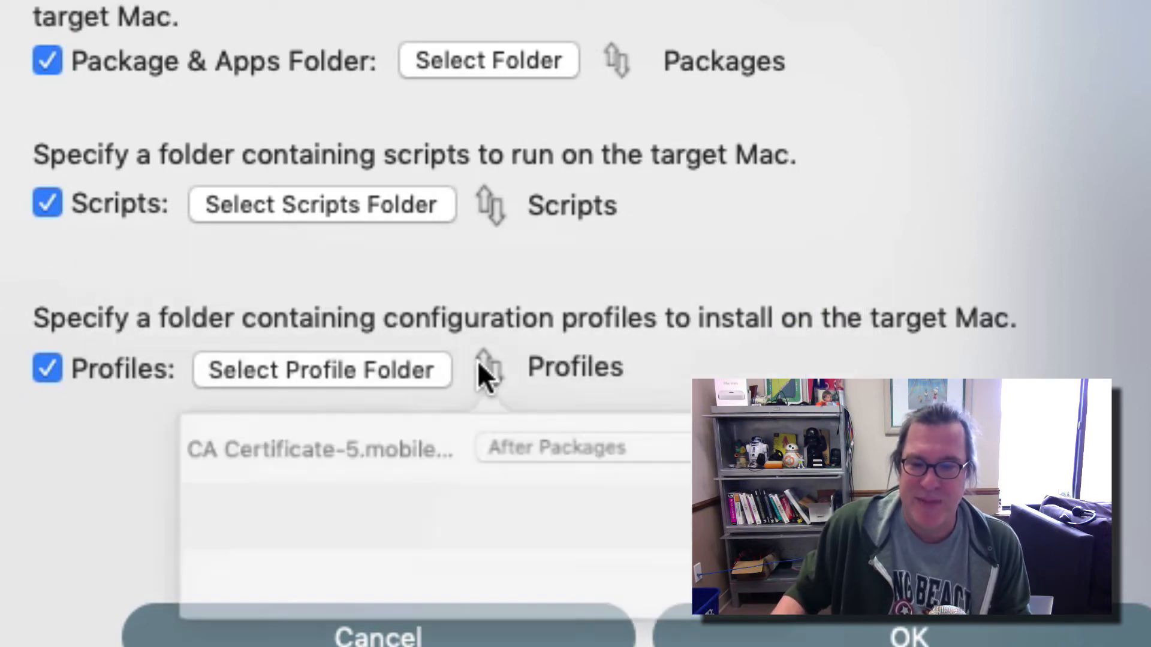
left_click(562, 453)
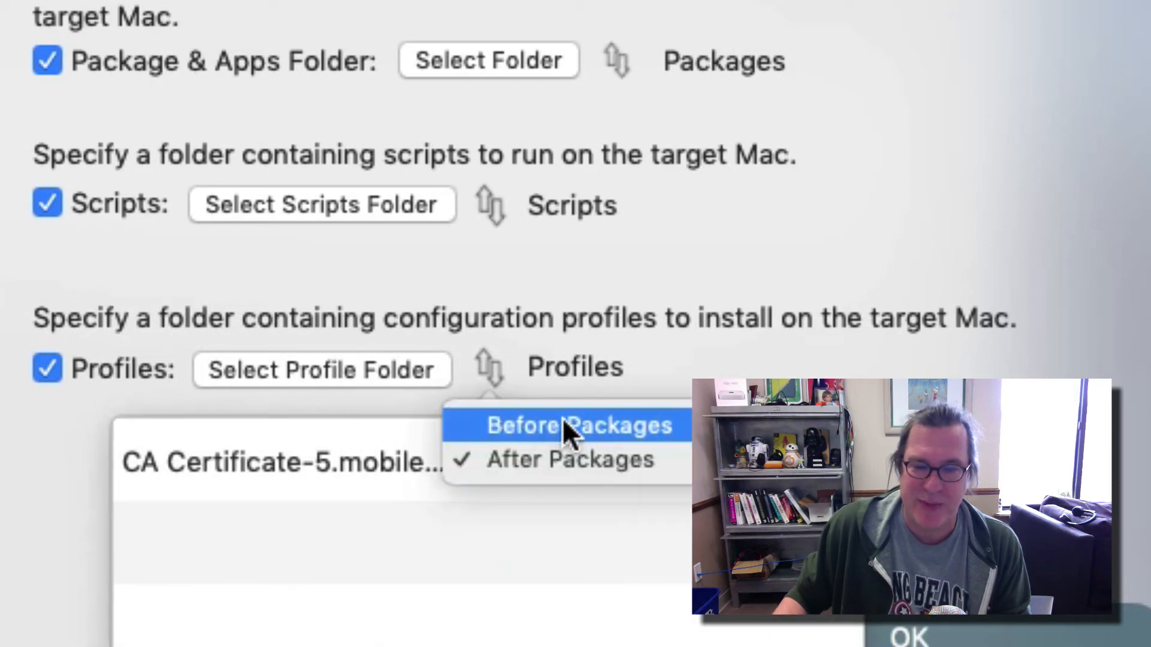
left_click(227, 482)
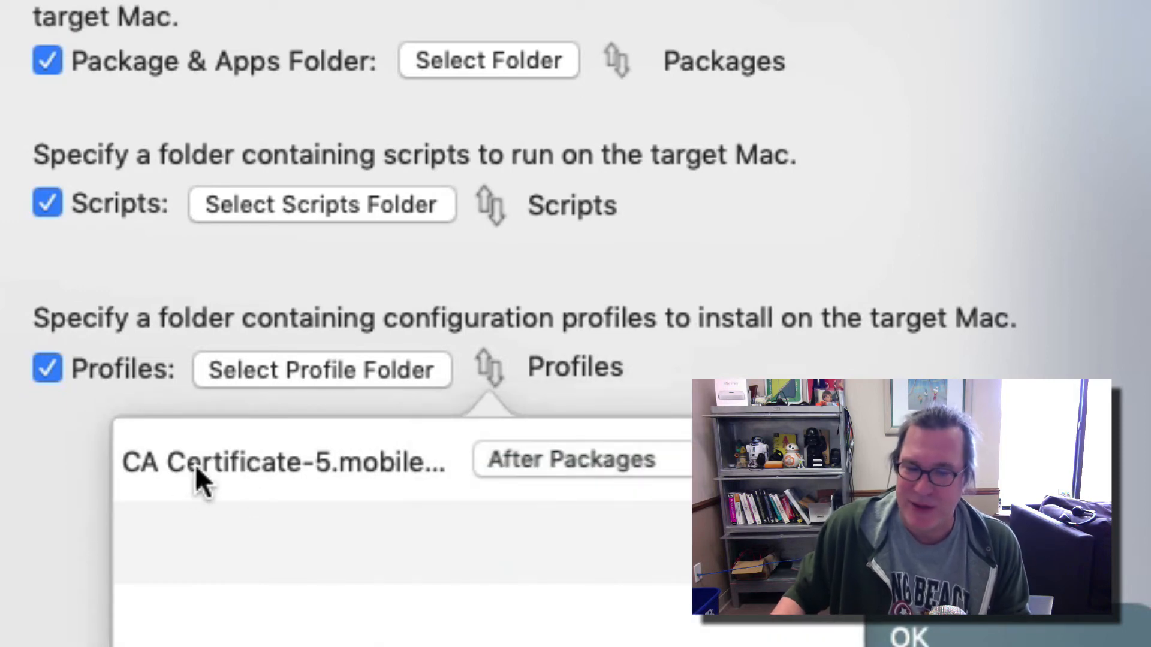
left_click(492, 447)
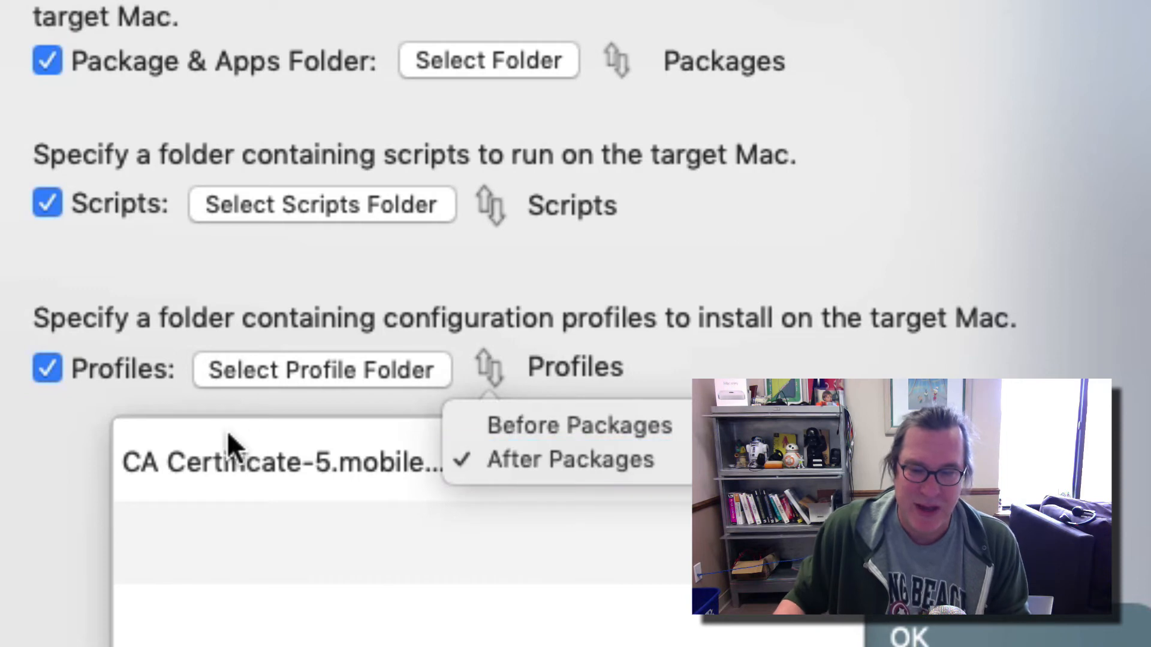
left_click(485, 426)
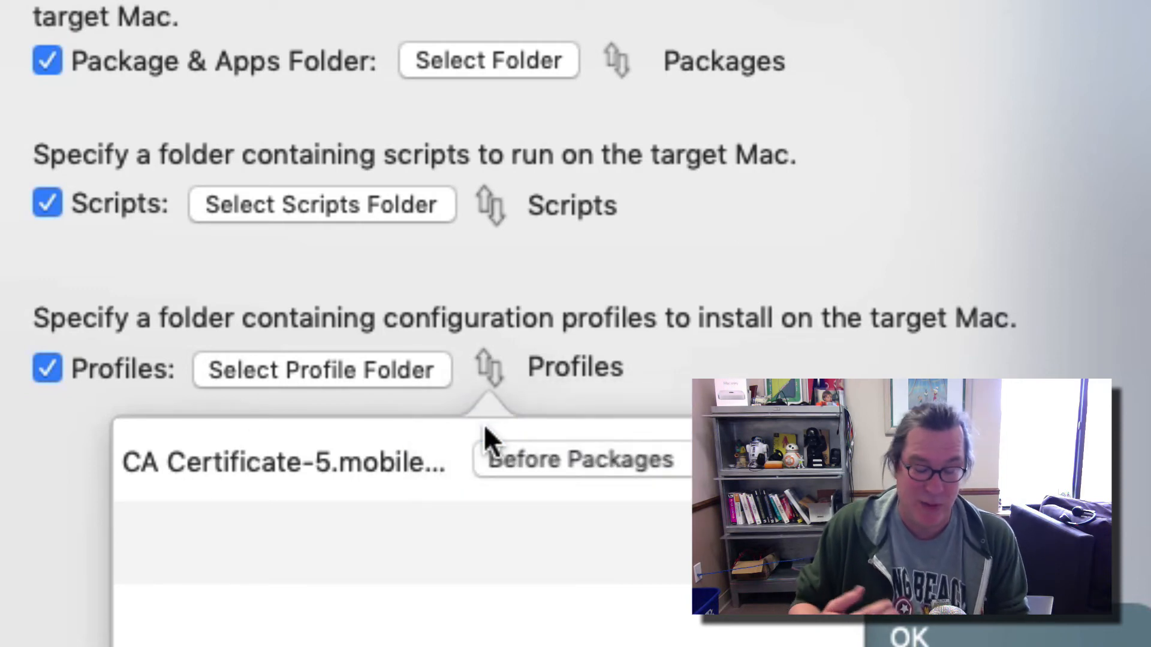
left_click(574, 437)
left_click(579, 456)
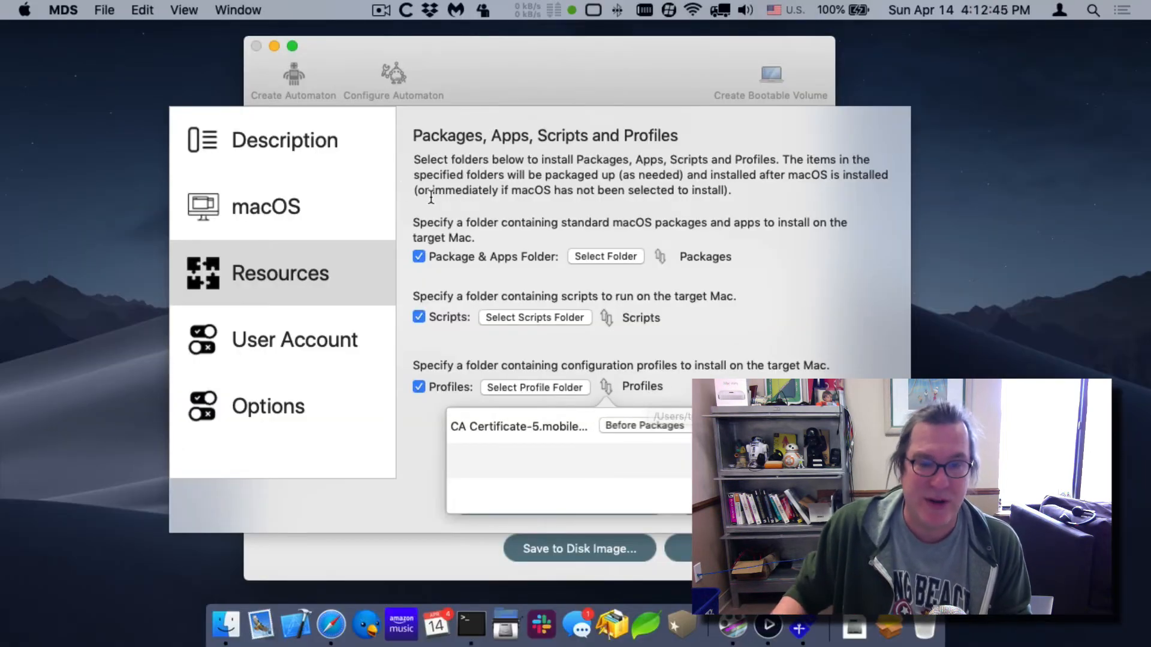
Open the User Account settings and enter Main Password Database as the password hint.
left_click(261, 204)
left_click(299, 343)
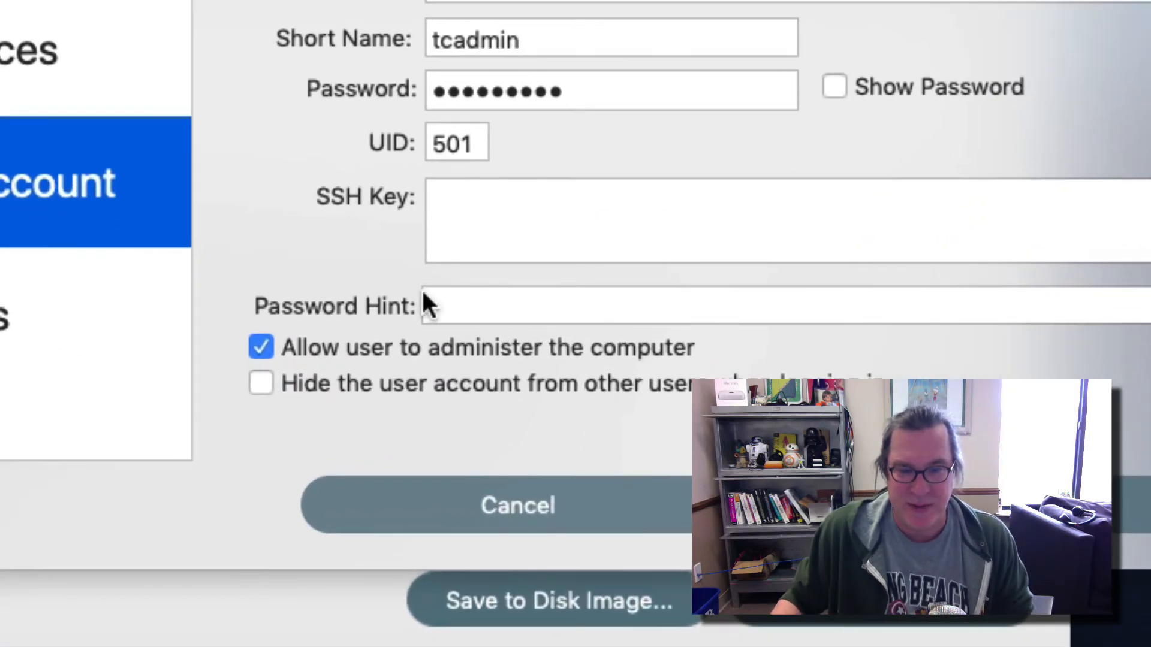
left_click(478, 308)
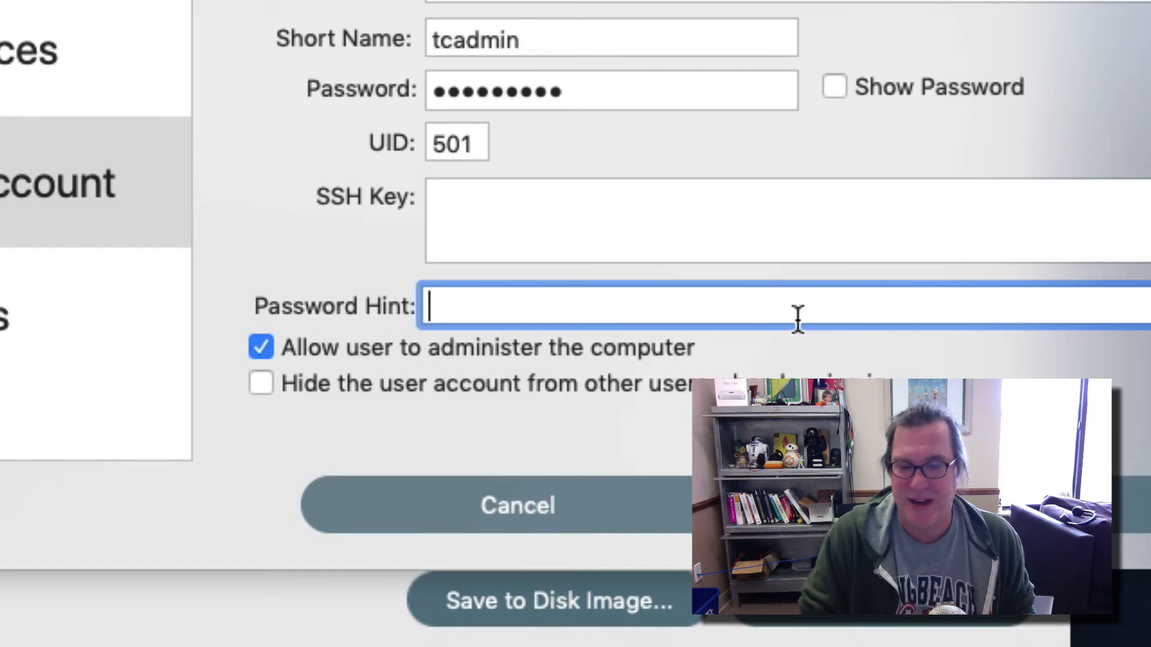
type("Main Password ")
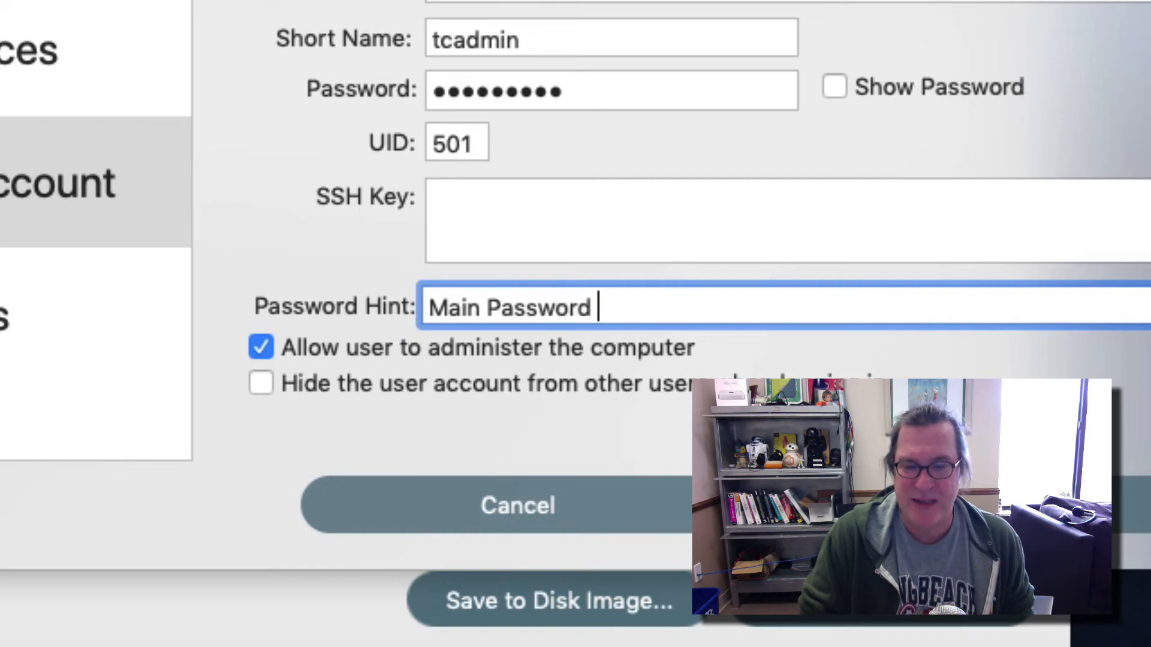
type("Databaew")
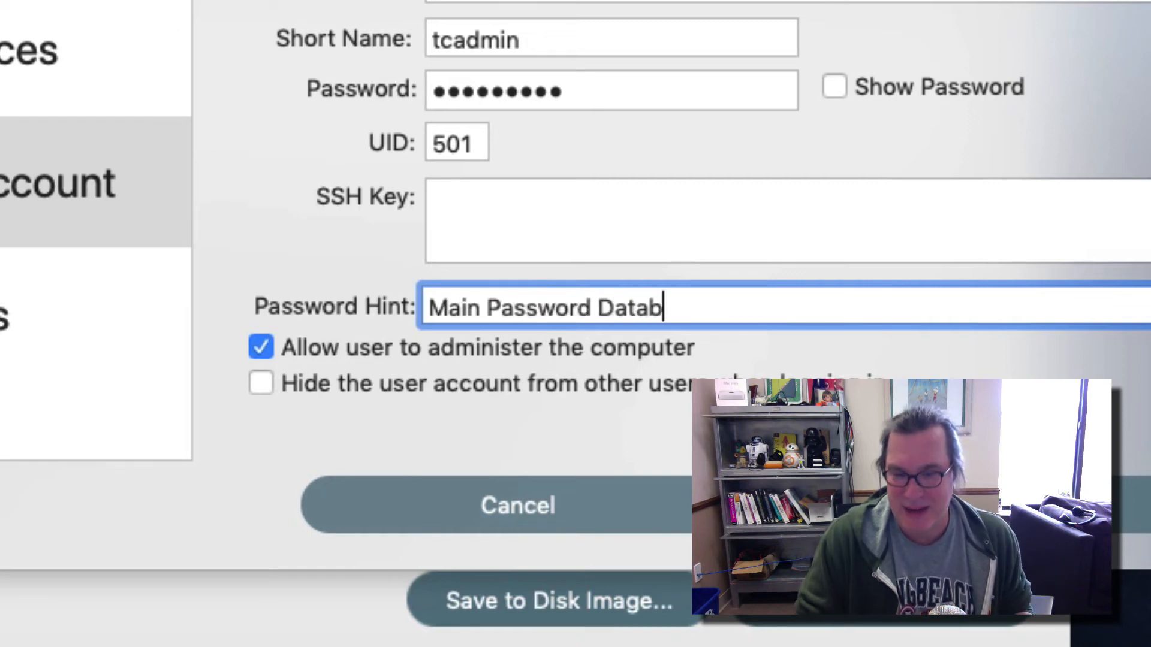
key("BackSpace")
key("BackSpace")
type("se")
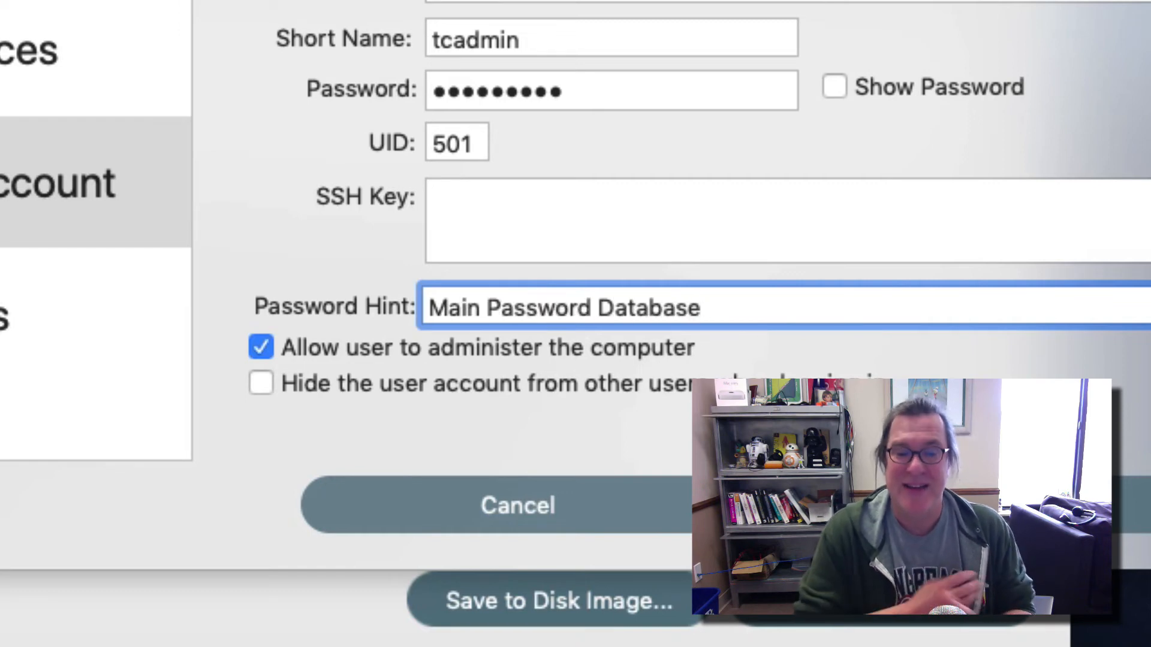